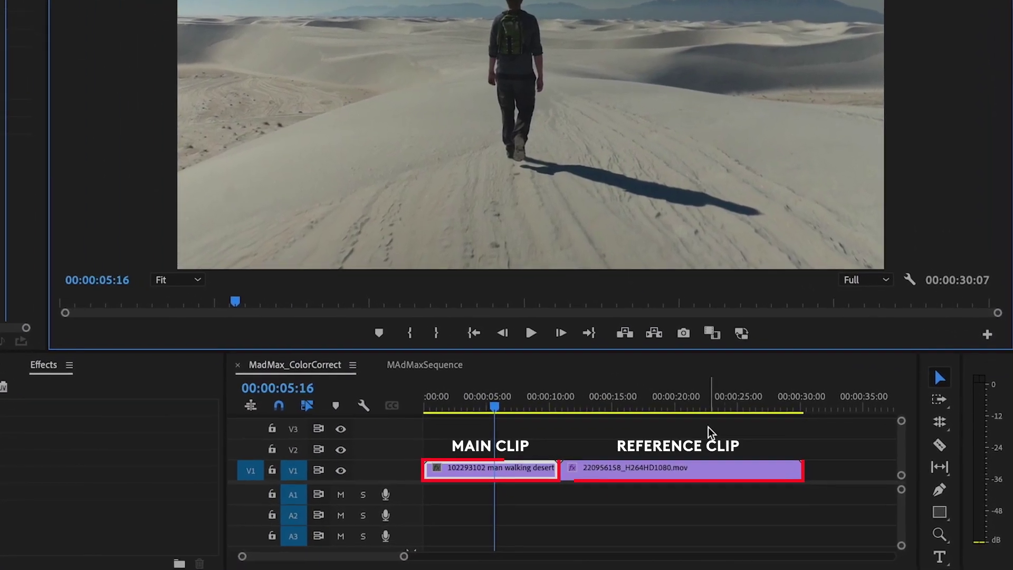
Scrub through the desert walking clip and the Mad Max reference clip to review them
{"action": "left_click", "coordinate": [448, 400]}
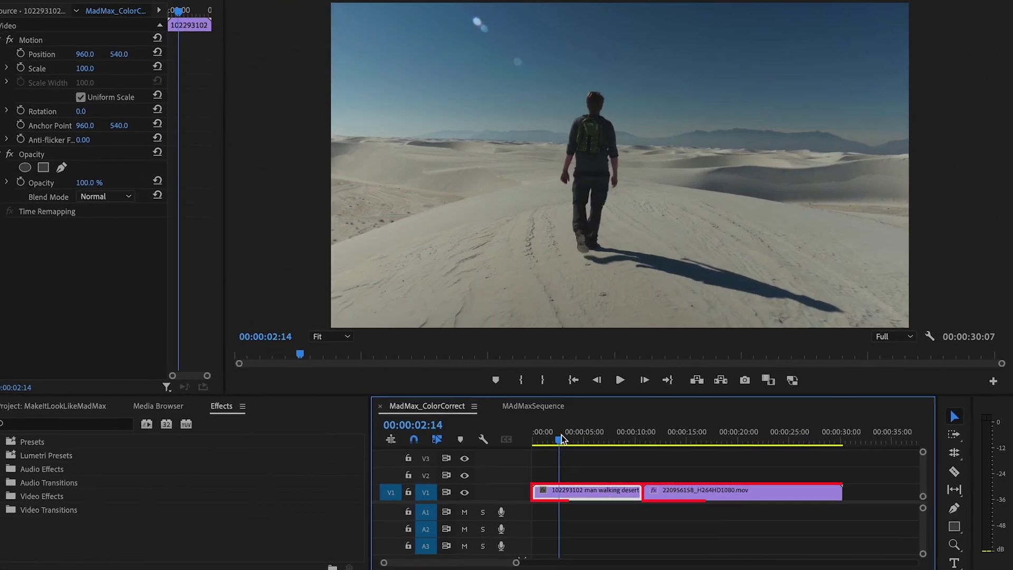
{"action": "left_click_drag", "start_coordinate": [562, 434], "coordinate": [595, 439]}
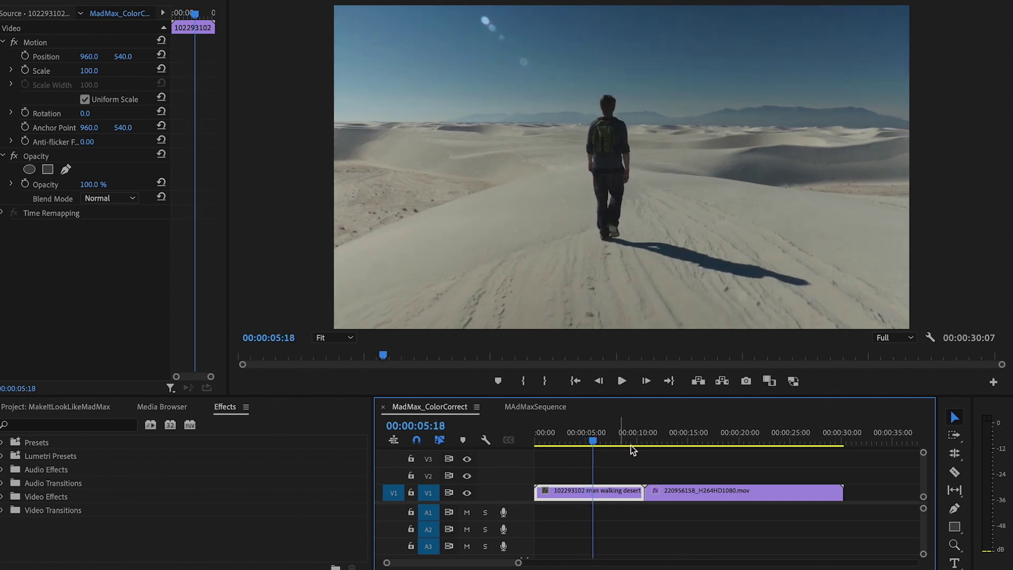
{"action": "mouse_move", "coordinate": [670, 433]}
{"action": "left_mouse_down"}
{"action": "mouse_move", "coordinate": [688, 434]}
{"action": "mouse_move", "coordinate": [675, 435]}
{"action": "left_mouse_up"}
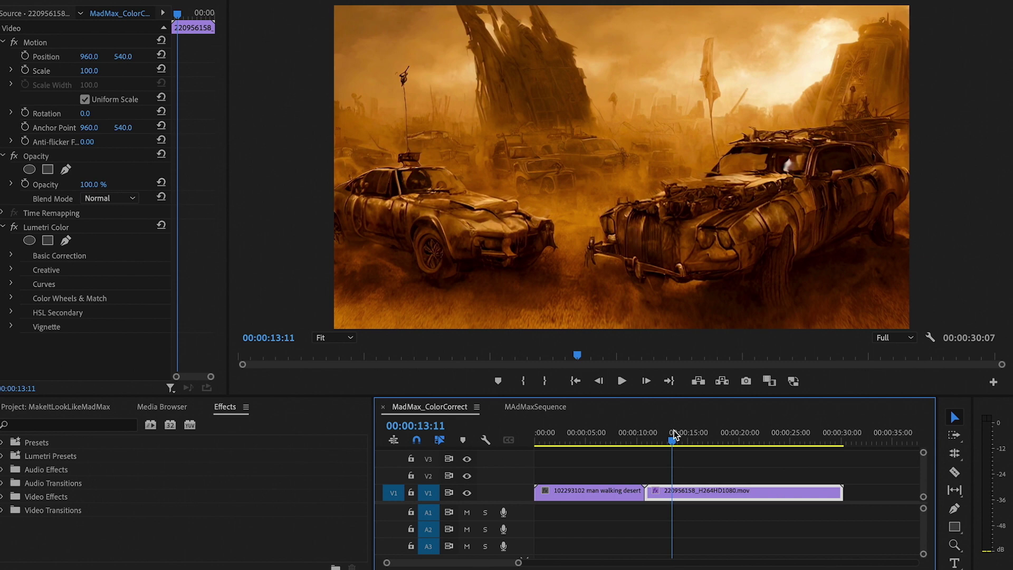
{"action": "left_click", "coordinate": [596, 434]}
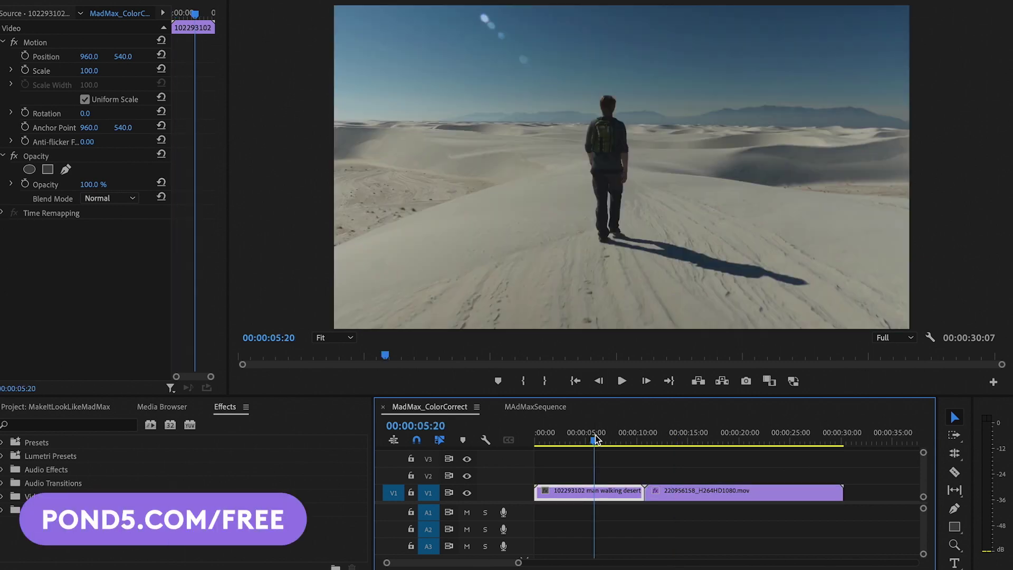
Open the Lumetri Color panel and load the desert walking clip into it
{"action": "left_click", "coordinate": [636, 471]}
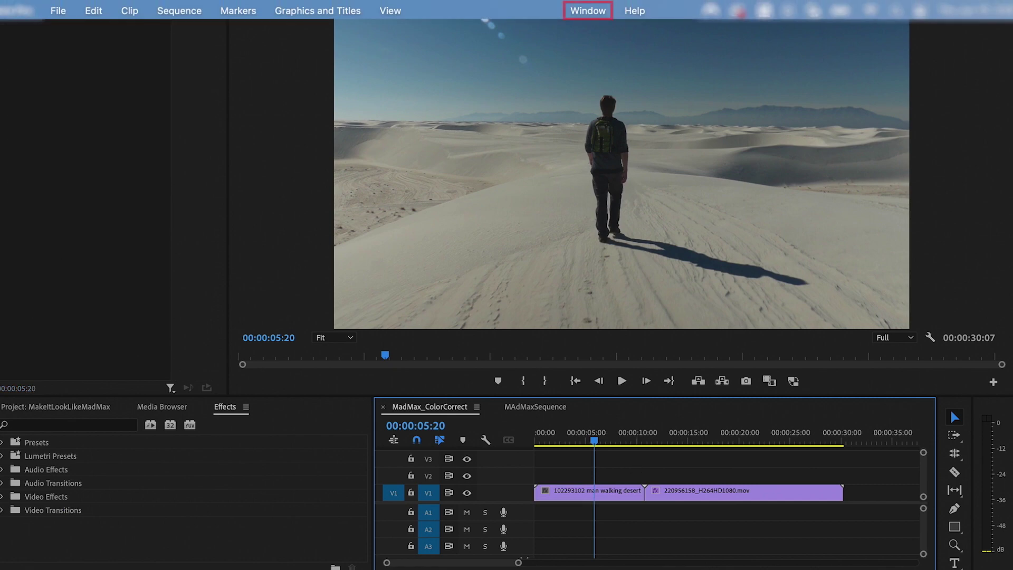
{"action": "left_click", "coordinate": [588, 11]}
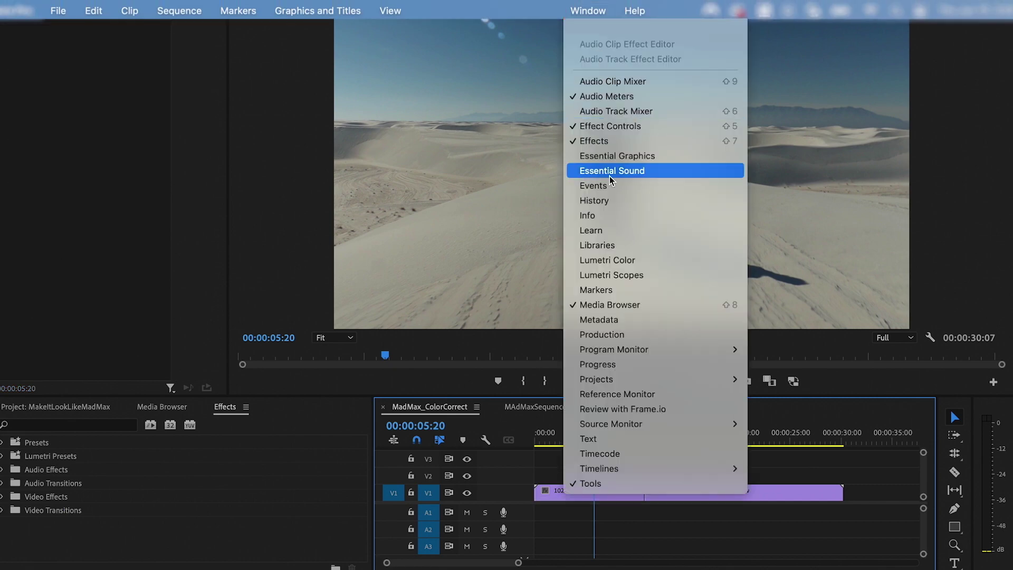
{"action": "left_click", "coordinate": [685, 260]}
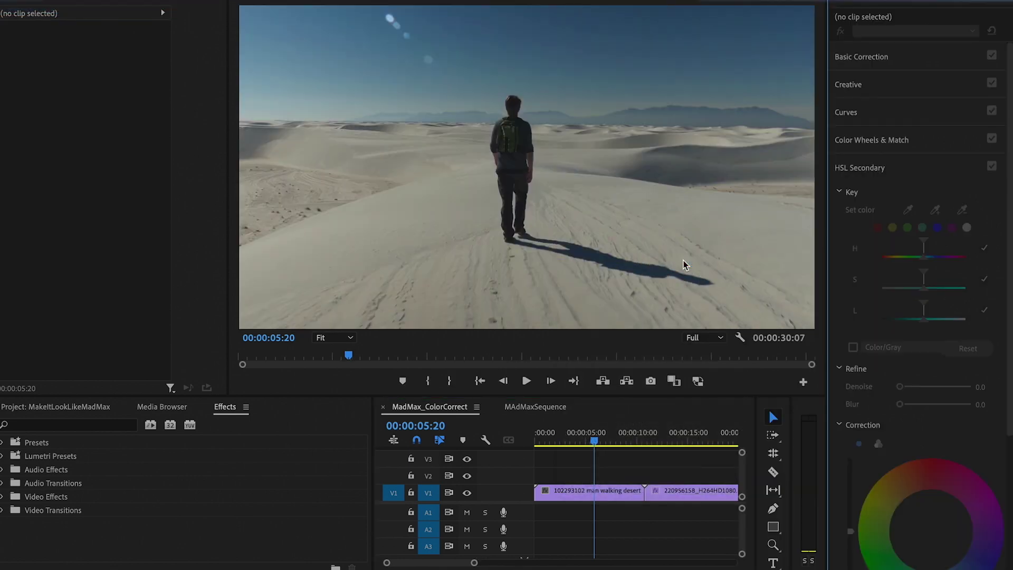
{"action": "left_click", "coordinate": [597, 495]}
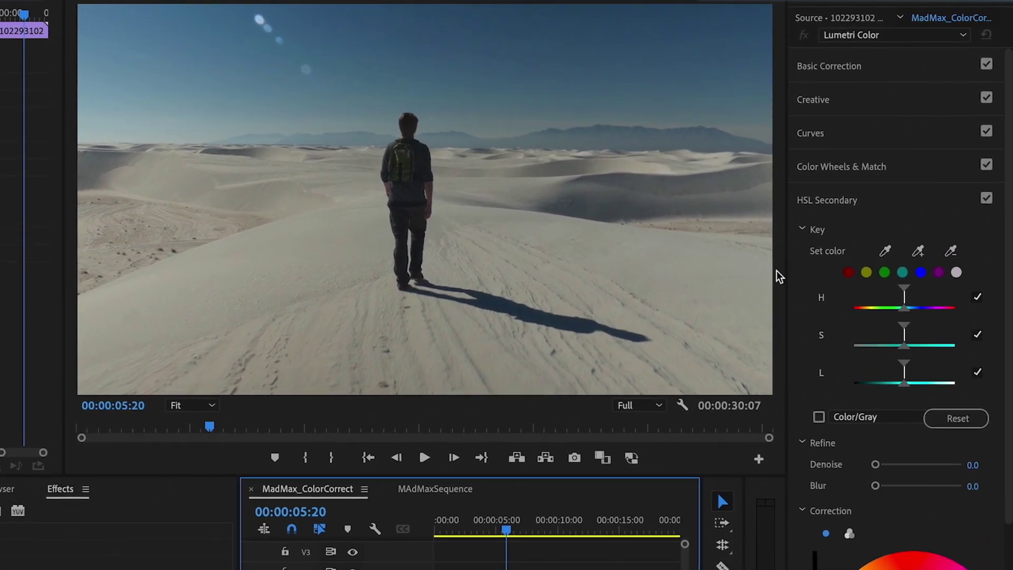
Compare a Mad Max reference frame side by side with the desert shot and apply the colour match
{"action": "left_click", "coordinate": [903, 174]}
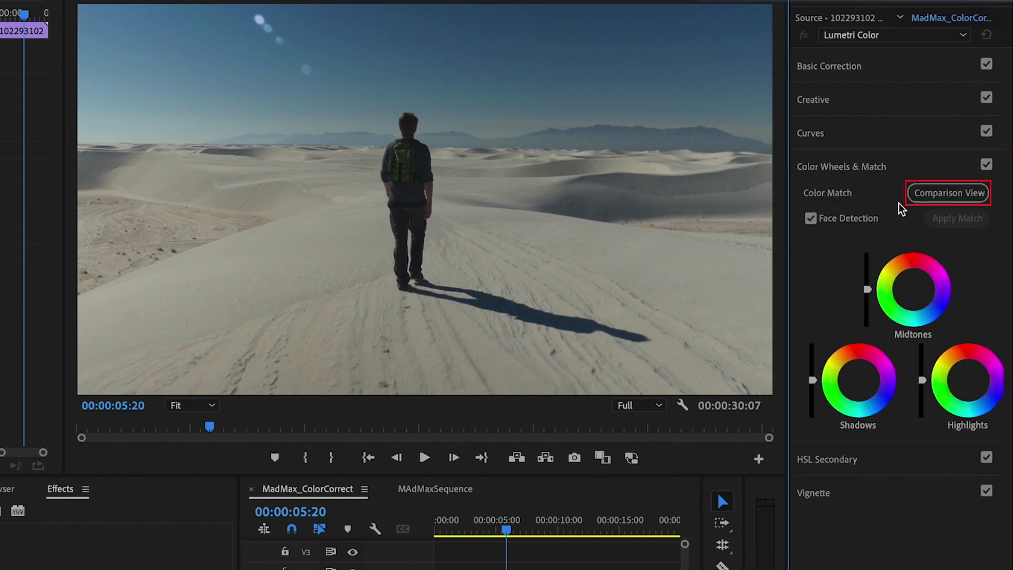
{"action": "left_click", "coordinate": [924, 201]}
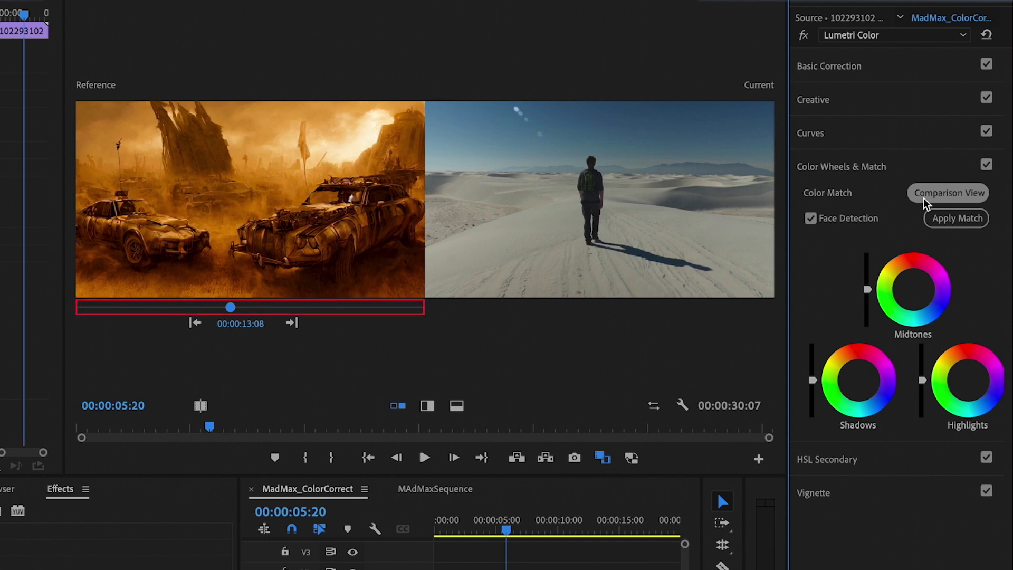
{"action": "mouse_move", "coordinate": [230, 308]}
{"action": "left_mouse_down"}
{"action": "mouse_move", "coordinate": [128, 320]}
{"action": "mouse_move", "coordinate": [227, 310]}
{"action": "left_mouse_up"}
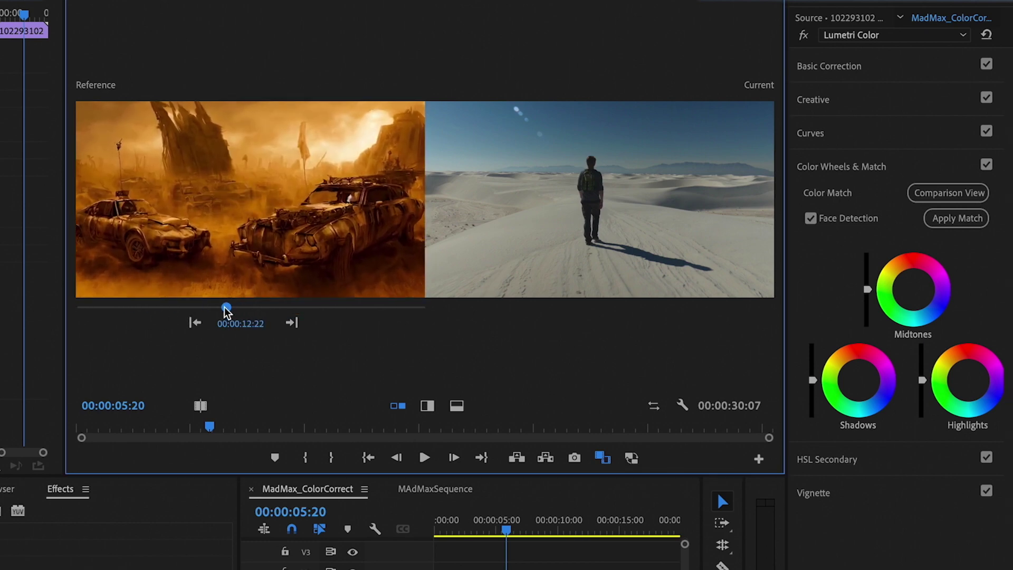
{"action": "left_click", "coordinate": [986, 227]}
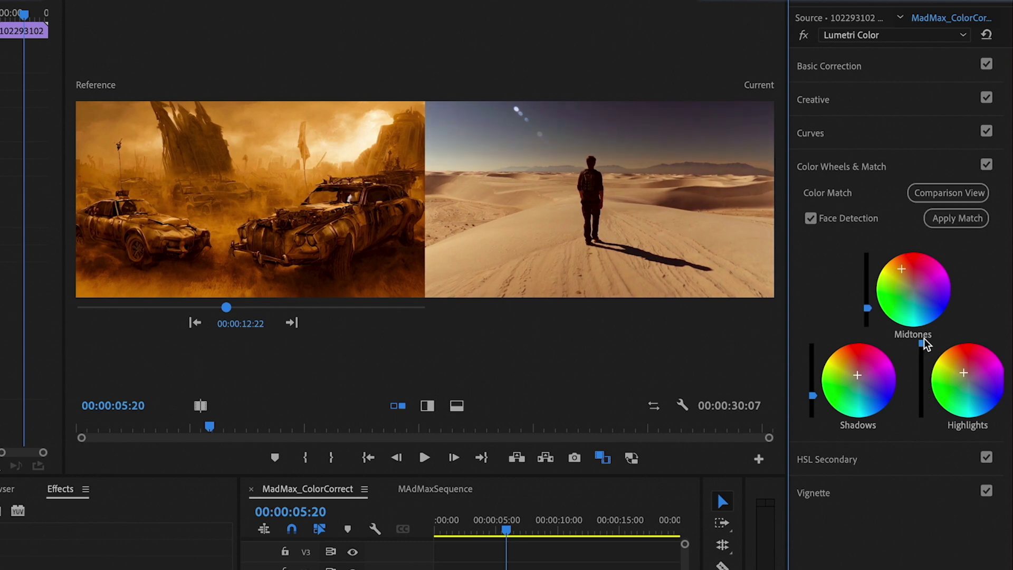
Lower the highlights slightly and shift the midtones wheel tint
{"action": "left_click_drag", "start_coordinate": [922, 348], "coordinate": [922, 358]}
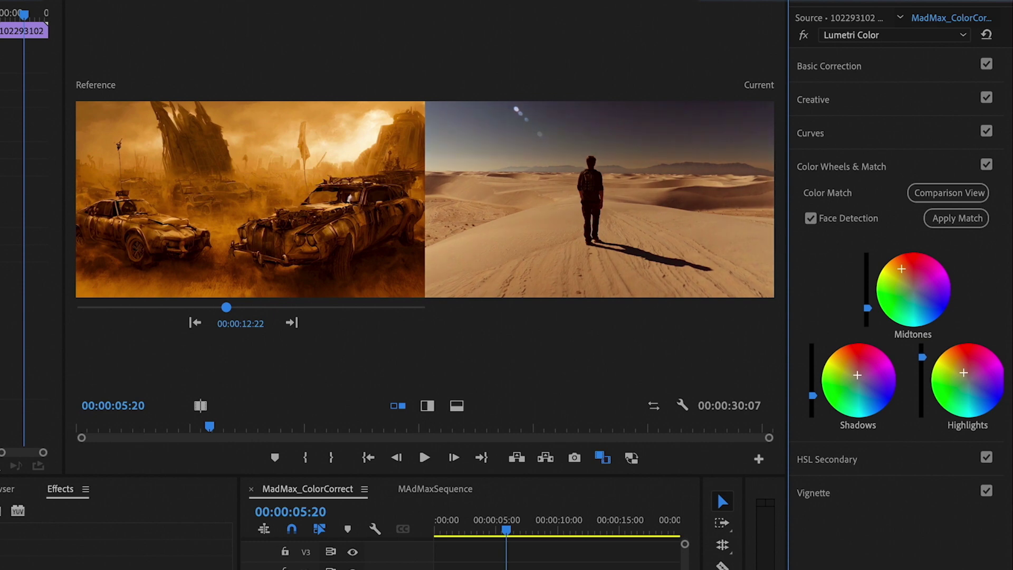
{"action": "left_click_drag", "start_coordinate": [922, 297], "coordinate": [907, 278]}
Raise Basic Correction light to Whites 32.1, Contrast 13.2, Highlights 15.1, Blacks 30.2, Shadows 11.3
{"action": "left_click", "coordinate": [942, 68]}
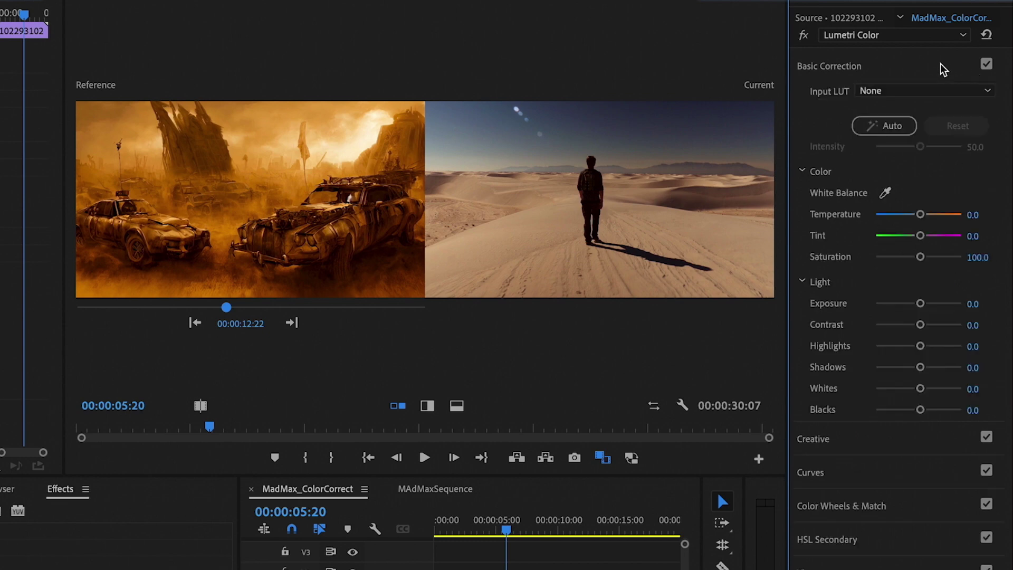
{"action": "left_click_drag", "start_coordinate": [920, 388], "coordinate": [932, 388]}
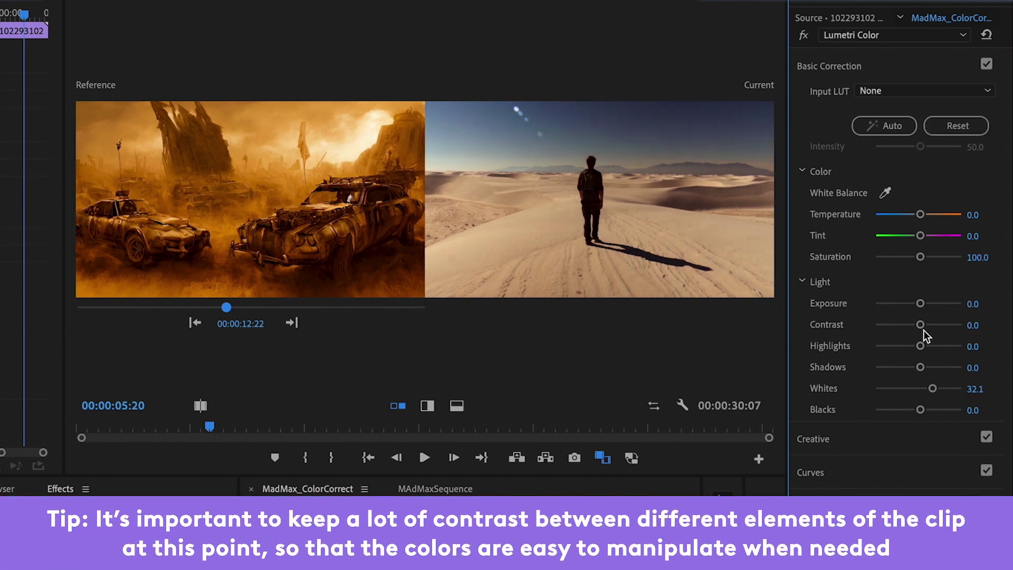
{"action": "left_click_drag", "start_coordinate": [924, 330], "coordinate": [926, 347]}
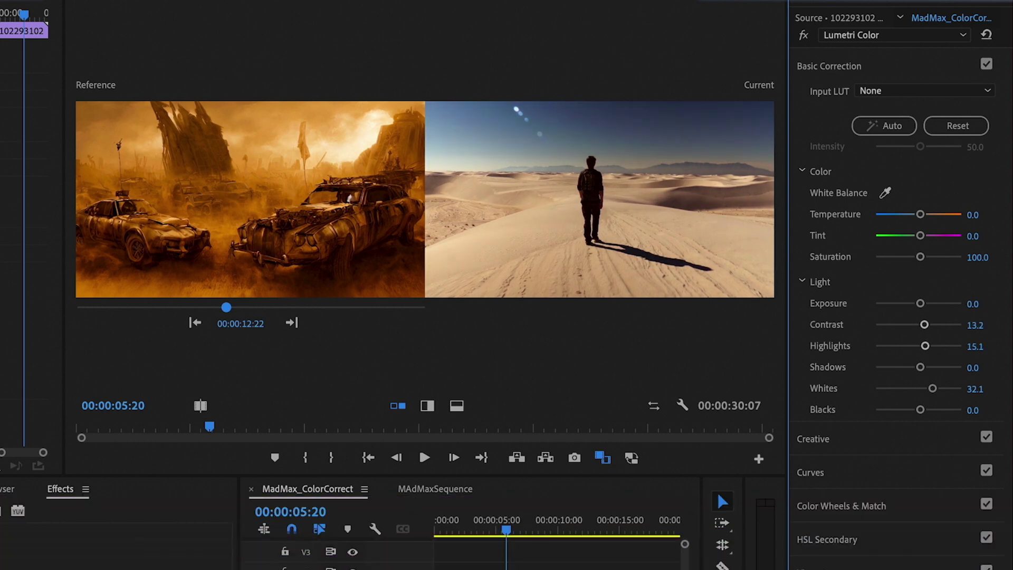
{"action": "left_click_drag", "start_coordinate": [921, 409], "coordinate": [931, 411]}
{"action": "left_click_drag", "start_coordinate": [930, 369], "coordinate": [924, 369]}
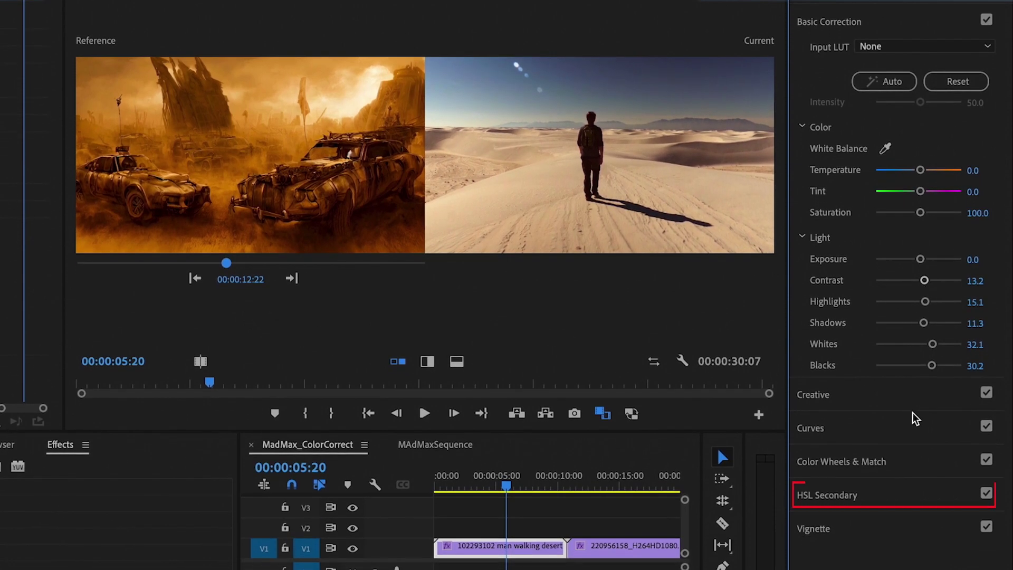
Create an HSL Secondary key by sampling the sand colour with the eyedropper
{"action": "left_click", "coordinate": [842, 491]}
{"action": "scroll", "coordinate": [940, 484], "scroll_direction": "down", "scroll_amount": 5}
{"action": "scroll", "coordinate": [944, 463], "scroll_direction": "up", "scroll_amount": 1}
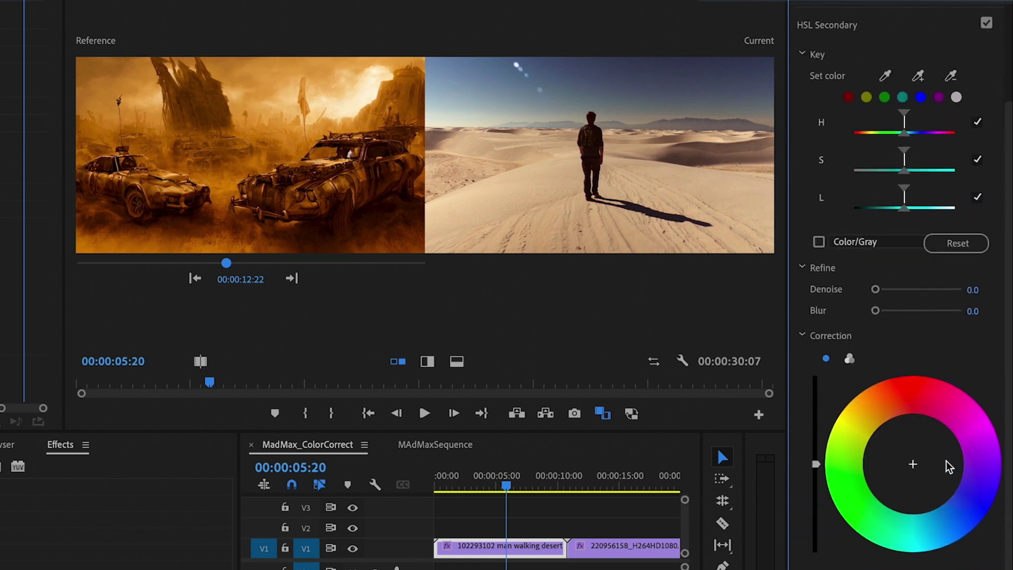
{"action": "left_click", "coordinate": [886, 76]}
{"action": "left_click", "coordinate": [643, 182]}
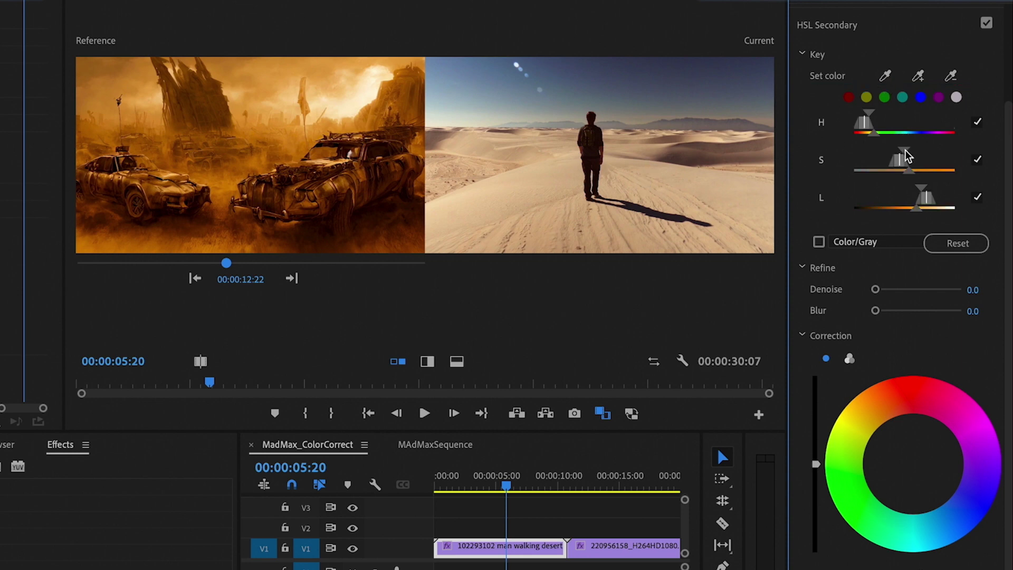
Widen the key's saturation and luminance ranges, preview it in Color/Gray, and set Blur to 19.8
{"action": "left_click_drag", "start_coordinate": [905, 156], "coordinate": [922, 155]}
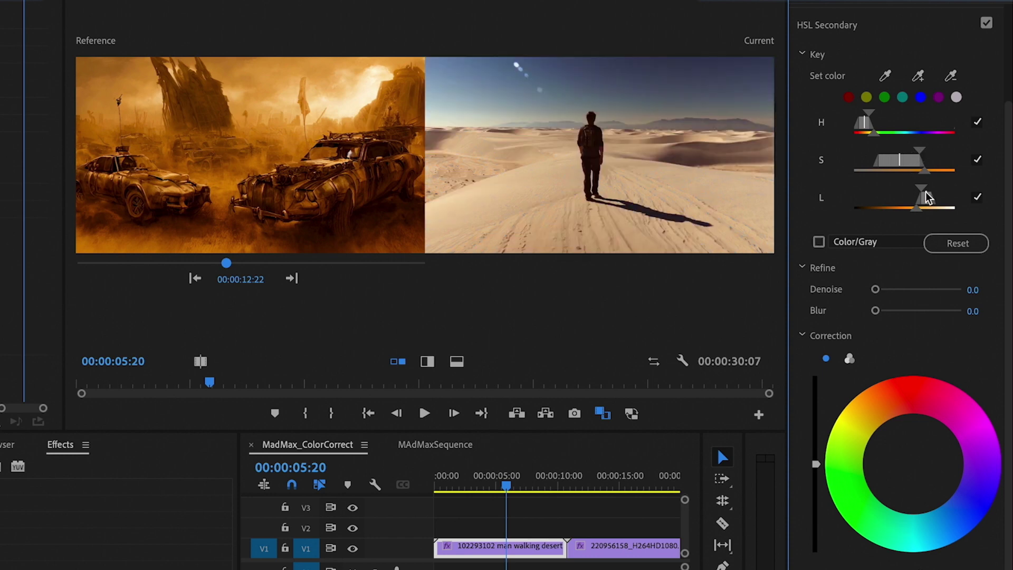
{"action": "left_click_drag", "start_coordinate": [925, 193], "coordinate": [886, 197]}
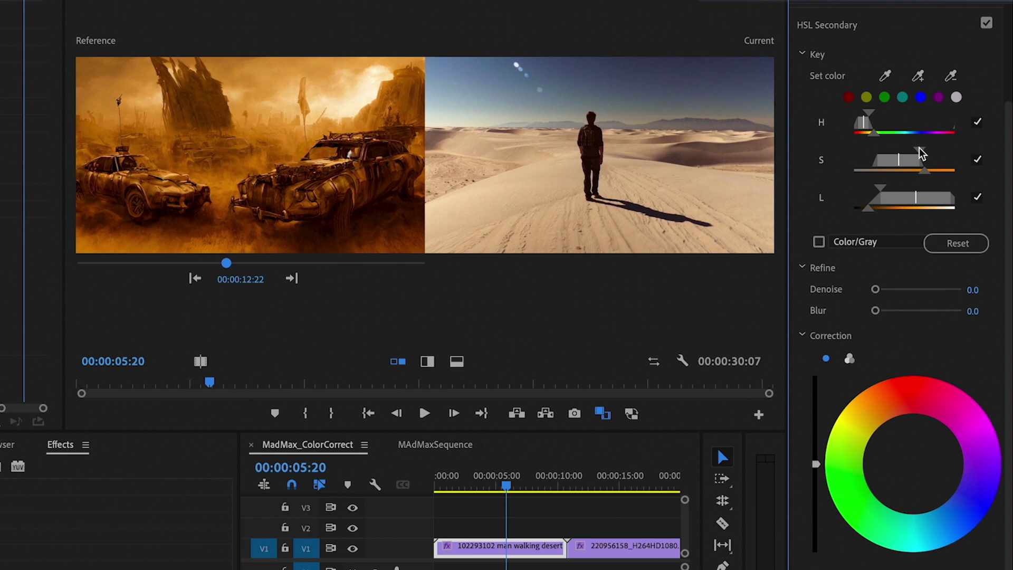
{"action": "left_click_drag", "start_coordinate": [920, 148], "coordinate": [931, 176]}
{"action": "mouse_move", "coordinate": [950, 316]}
{"action": "left_mouse_down"}
{"action": "mouse_move", "coordinate": [877, 317]}
{"action": "mouse_move", "coordinate": [931, 320]}
{"action": "left_mouse_up"}
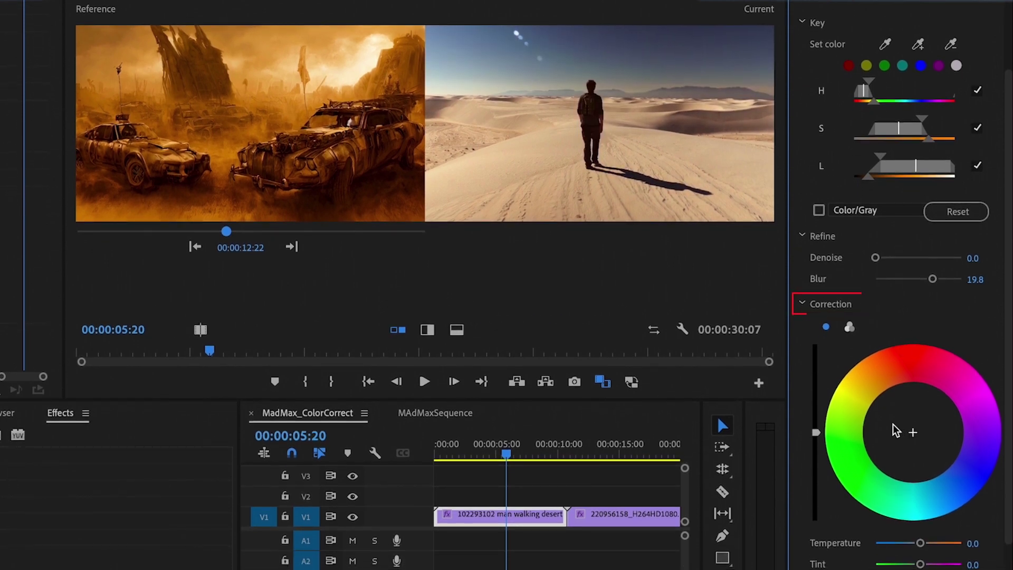
Darken the keyed sand, tint it orange, and set Temperature 11.3, Contrast 26.4 with slightly higher saturation
{"action": "left_click_drag", "start_coordinate": [816, 452], "coordinate": [816, 484]}
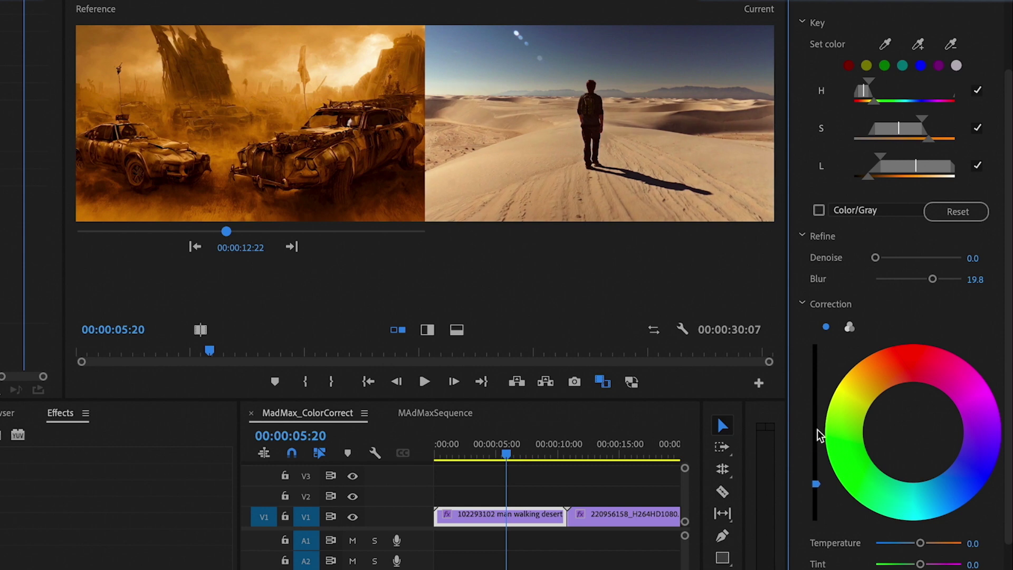
{"action": "left_click_drag", "start_coordinate": [885, 387], "coordinate": [902, 404]}
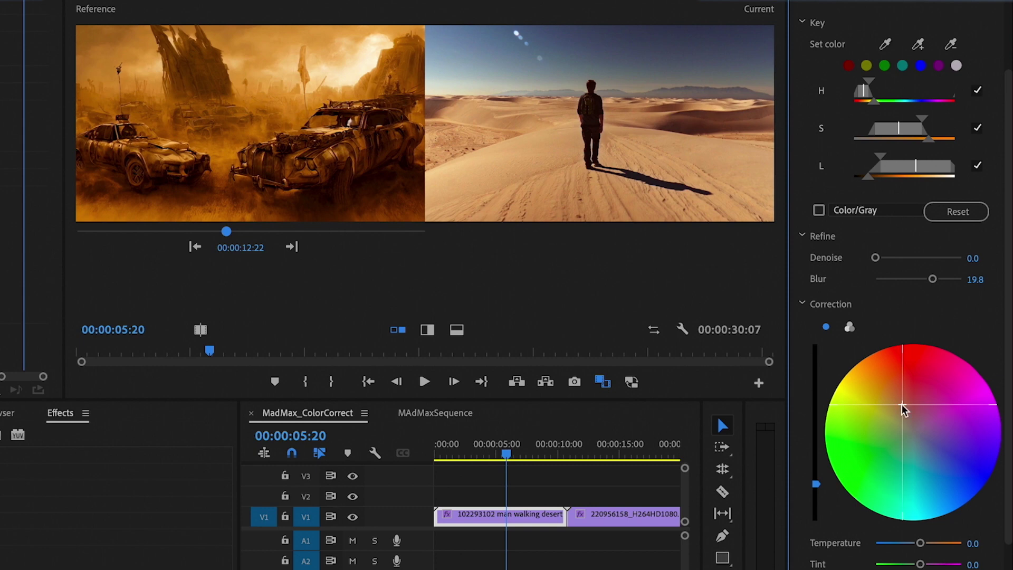
{"action": "scroll", "coordinate": [908, 417], "scroll_direction": "down", "scroll_amount": 3}
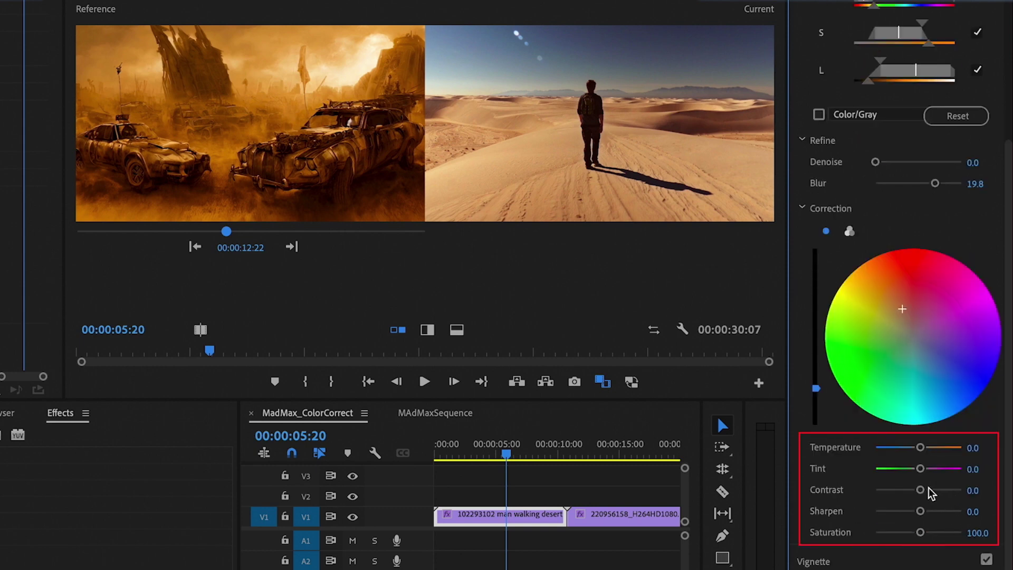
{"action": "left_click_drag", "start_coordinate": [920, 448], "coordinate": [923, 450]}
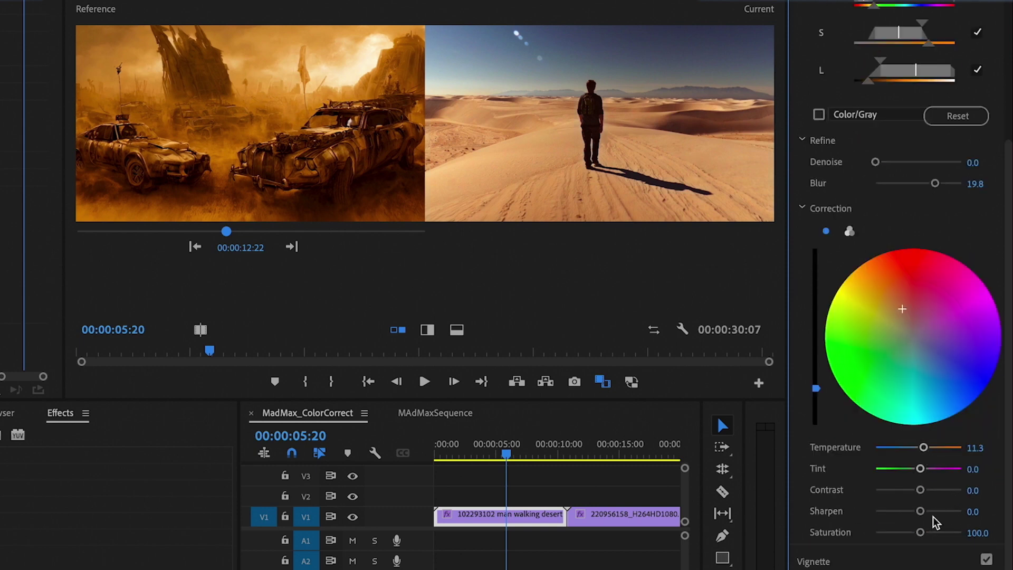
{"action": "left_click_drag", "start_coordinate": [920, 489], "coordinate": [930, 490]}
{"action": "left_click_drag", "start_coordinate": [920, 532], "coordinate": [922, 533]}
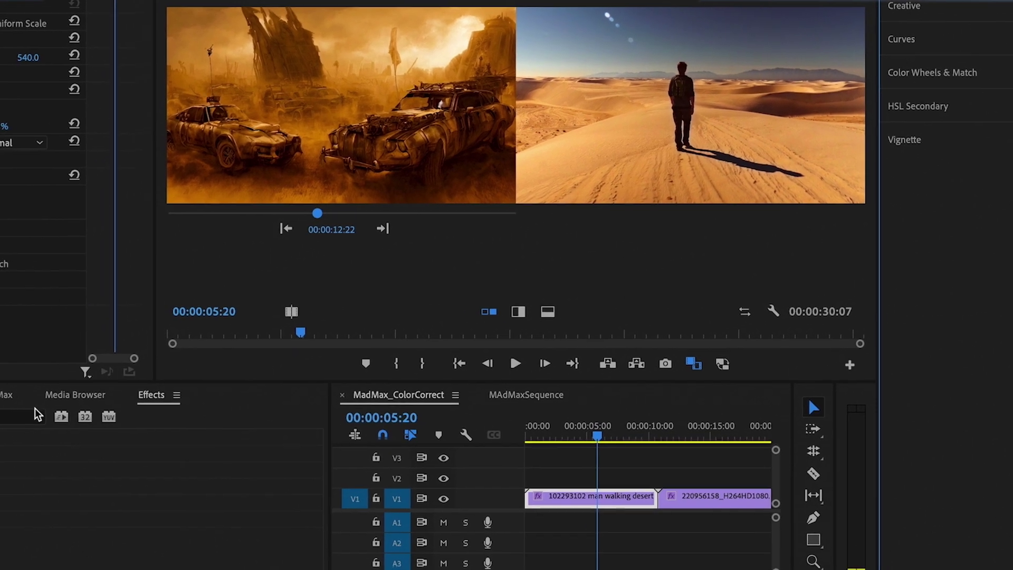
Add a second Lumetri Color effect to the desert clip from the Effects search
{"action": "left_click", "coordinate": [37, 415]}
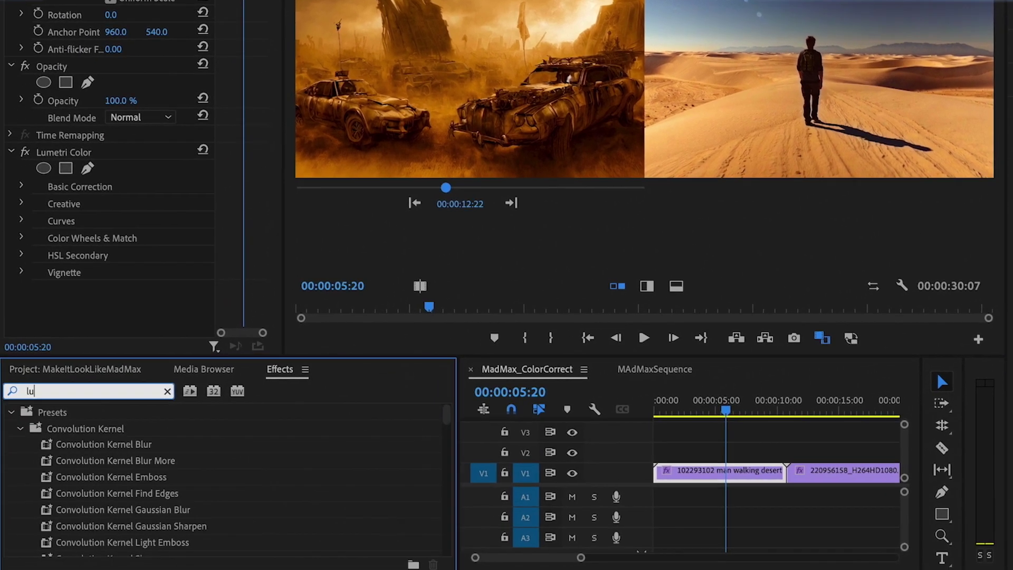
{"action": "type", "text": "lumetri co"}
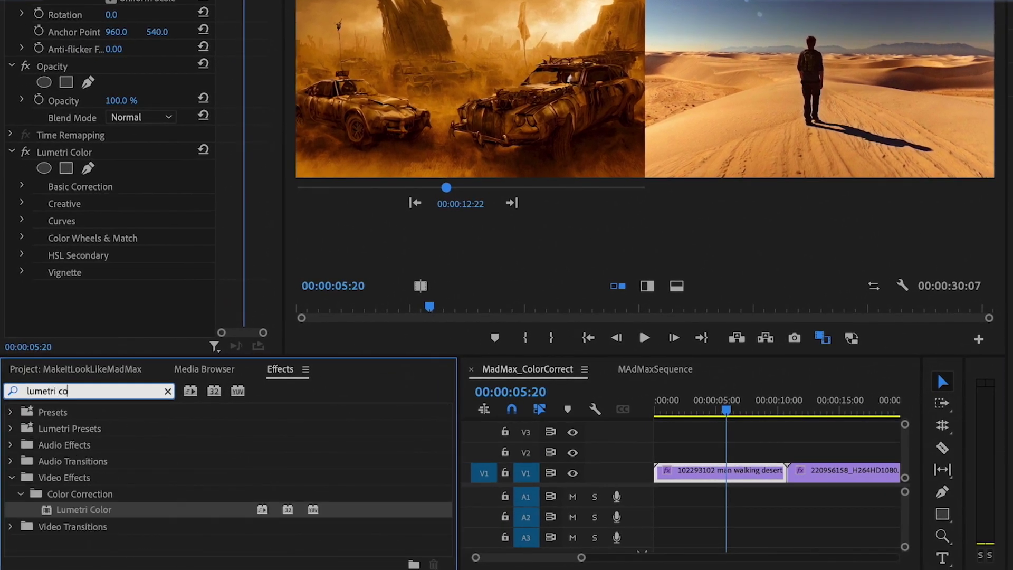
{"action": "left_click_drag", "start_coordinate": [106, 510], "coordinate": [111, 291]}
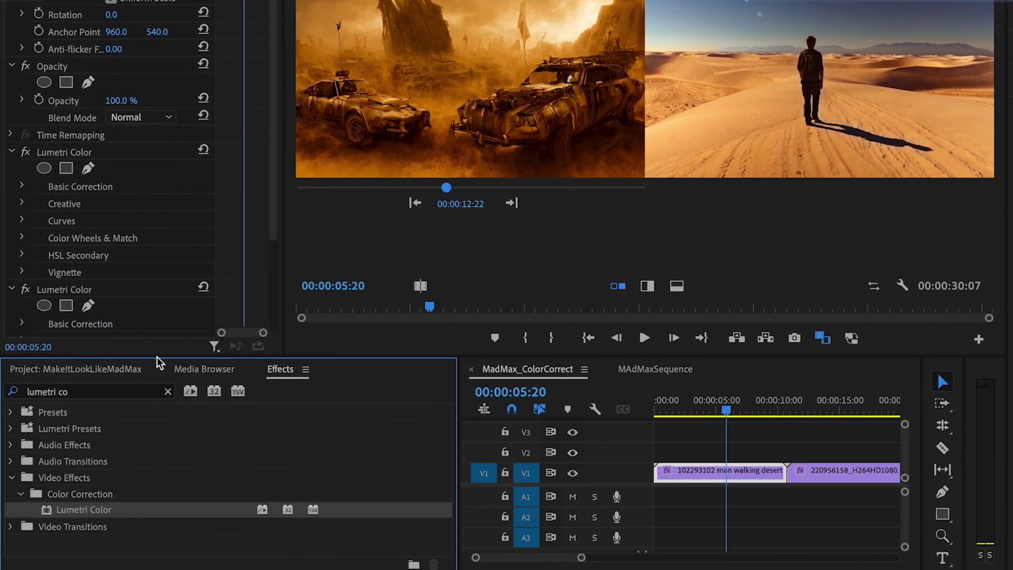
{"action": "left_click", "coordinate": [168, 391]}
{"action": "left_click", "coordinate": [147, 294]}
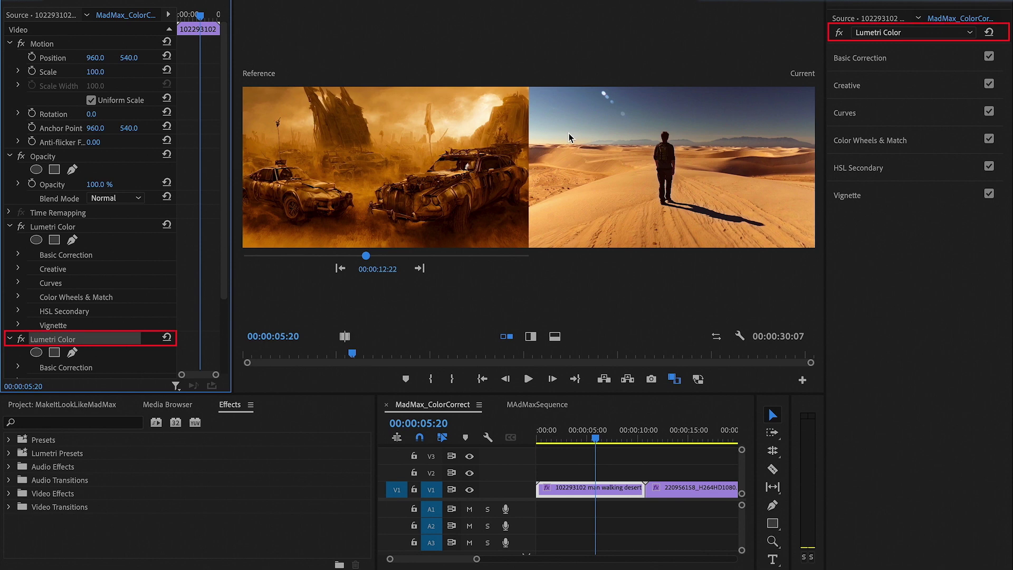
Make the second Lumetri Color instance the active one in the Lumetri panel
{"action": "left_click", "coordinate": [892, 32]}
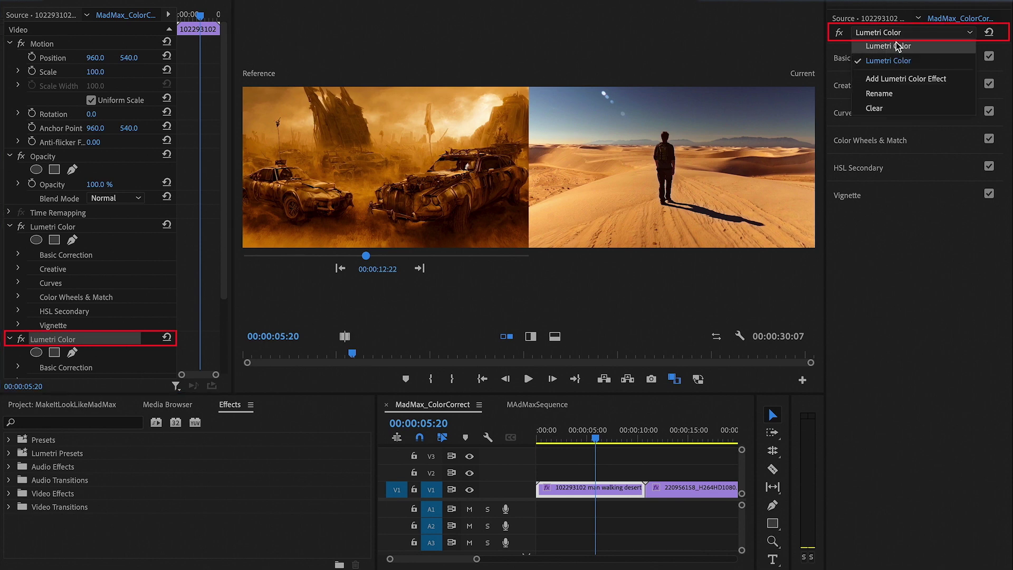
{"action": "left_click", "coordinate": [899, 46]}
{"action": "left_click", "coordinate": [896, 50]}
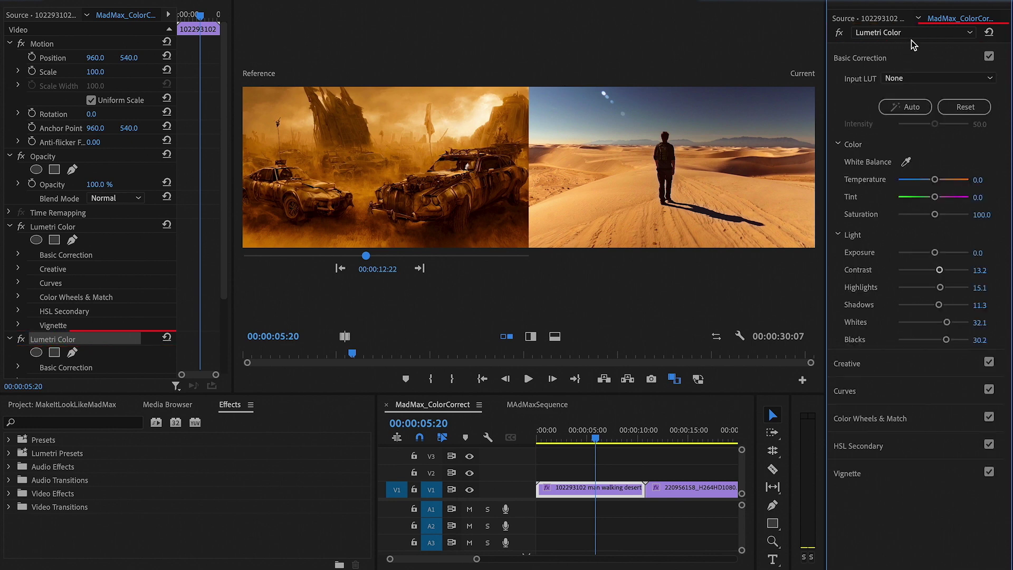
{"action": "left_click", "coordinate": [904, 34]}
{"action": "left_click", "coordinate": [902, 61]}
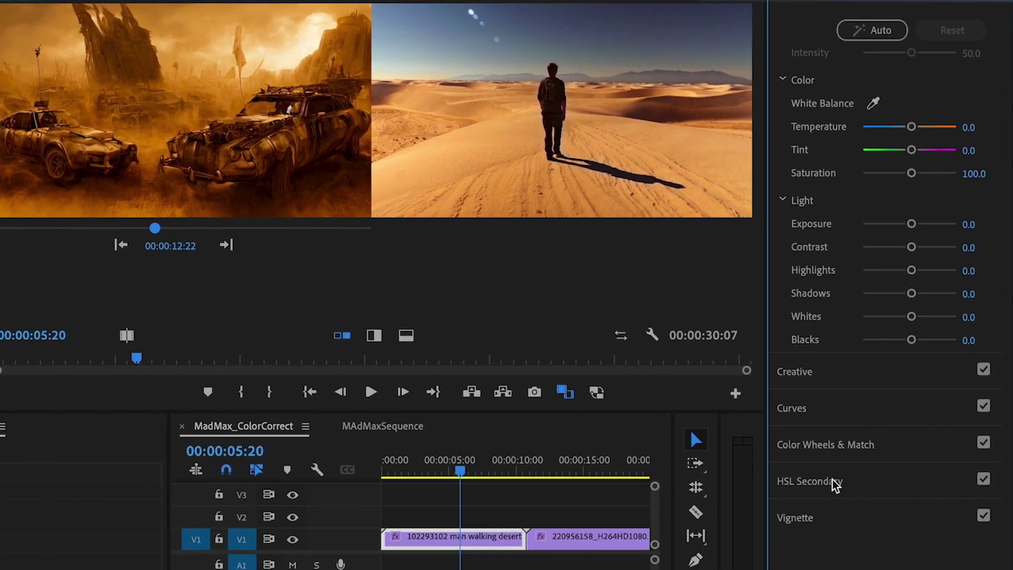
{"action": "left_click", "coordinate": [824, 483]}
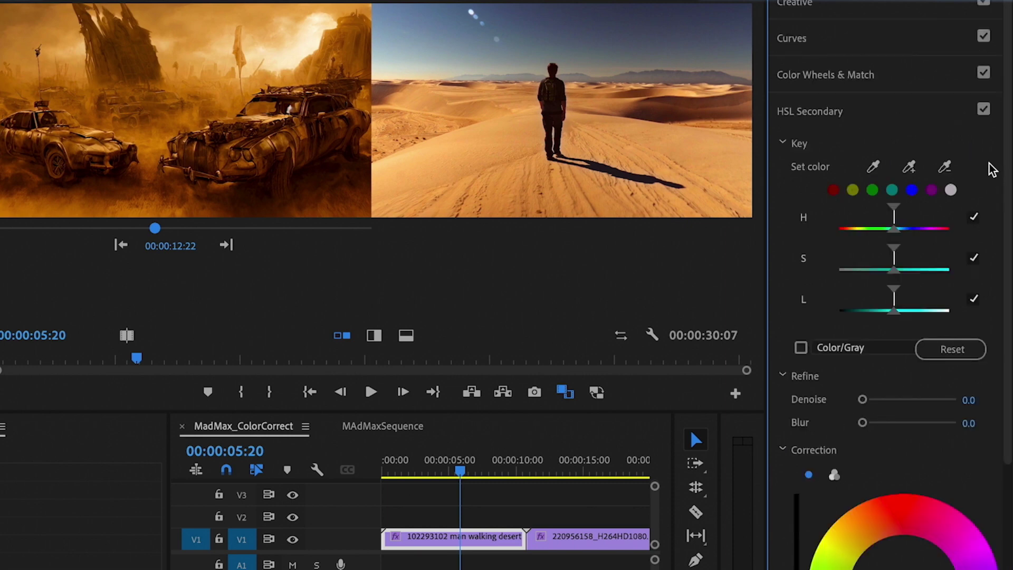
Key the blue sky with the eyedropper and widen its hue, saturation and lightness ranges
{"action": "left_click", "coordinate": [627, 39]}
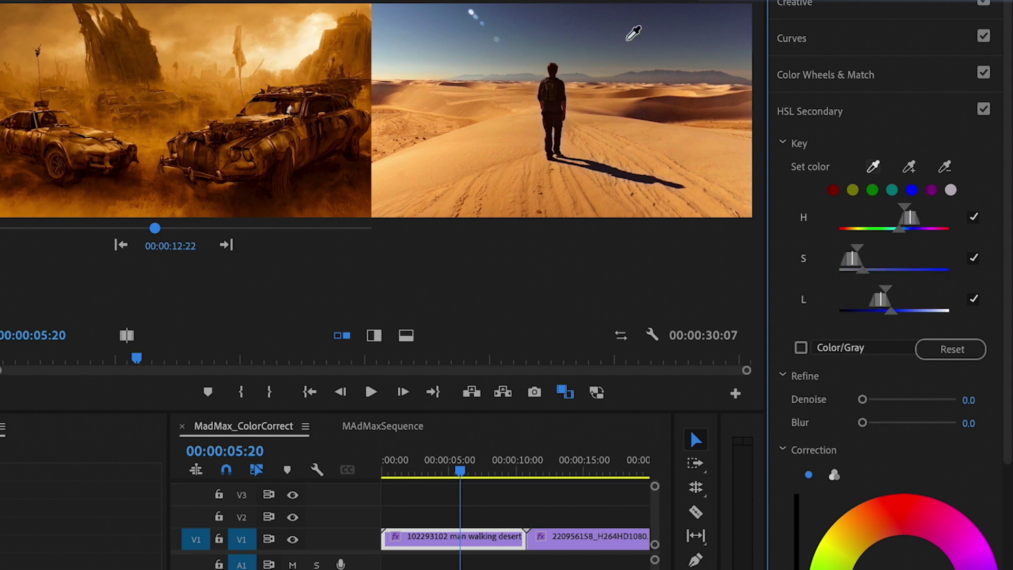
{"action": "left_click_drag", "start_coordinate": [886, 294], "coordinate": [942, 315]}
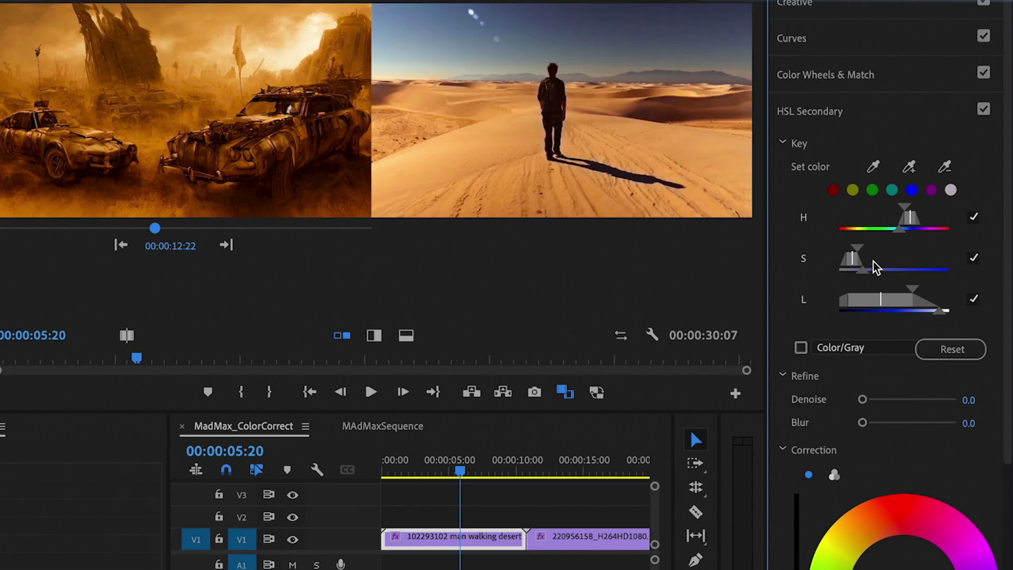
{"action": "left_click_drag", "start_coordinate": [864, 270], "coordinate": [891, 275]}
{"action": "left_click_drag", "start_coordinate": [904, 215], "coordinate": [883, 230]}
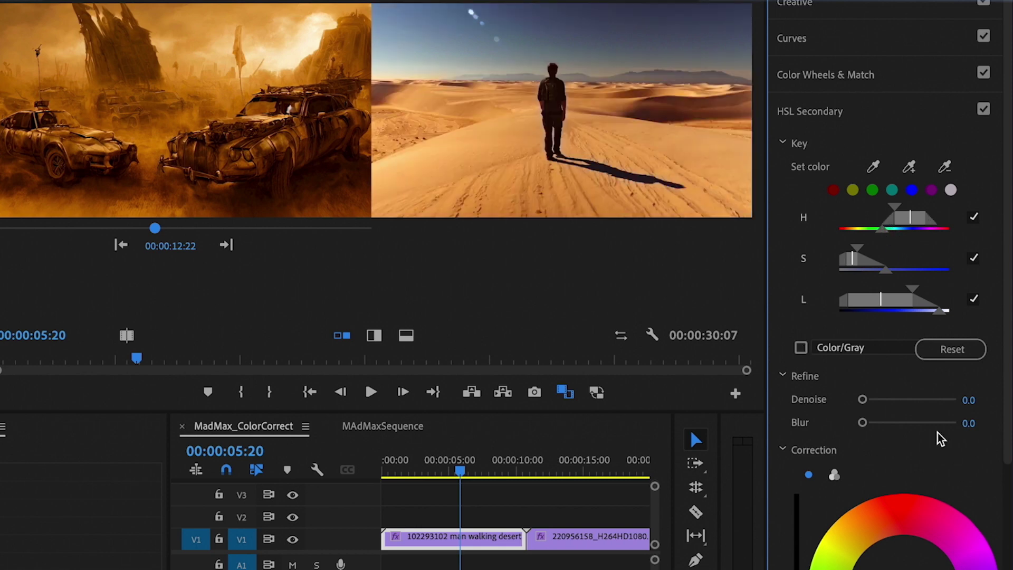
{"action": "left_click_drag", "start_coordinate": [908, 422], "coordinate": [931, 422]}
Brighten the keyed sky, lower its saturation to 81.1, and raise the key Blur to 91
{"action": "scroll", "coordinate": [918, 447], "scroll_direction": "down", "scroll_amount": 3}
{"action": "left_click_drag", "start_coordinate": [799, 438], "coordinate": [798, 348]}
{"action": "scroll", "coordinate": [897, 512], "scroll_direction": "down", "scroll_amount": 3}
{"action": "left_click_drag", "start_coordinate": [911, 556], "coordinate": [908, 558]}
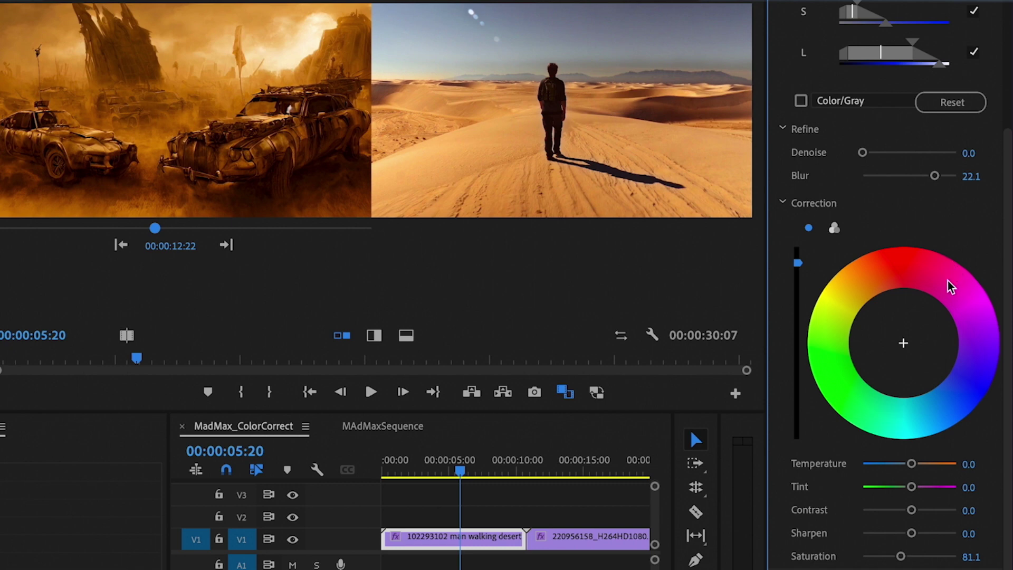
{"action": "scroll", "coordinate": [947, 287], "scroll_direction": "up", "scroll_amount": 2}
{"action": "left_click_drag", "start_coordinate": [932, 459], "coordinate": [918, 451]}
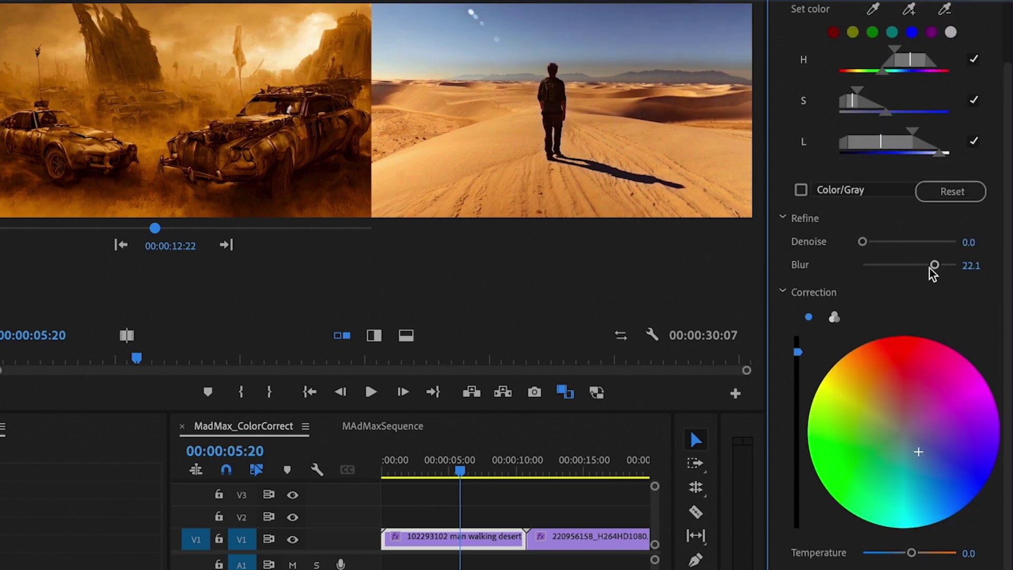
{"action": "left_click_drag", "start_coordinate": [936, 266], "coordinate": [956, 265]}
{"action": "scroll", "coordinate": [865, 302], "scroll_direction": "down", "scroll_amount": 1}
{"action": "left_click_drag", "start_coordinate": [969, 230], "coordinate": [992, 230]}
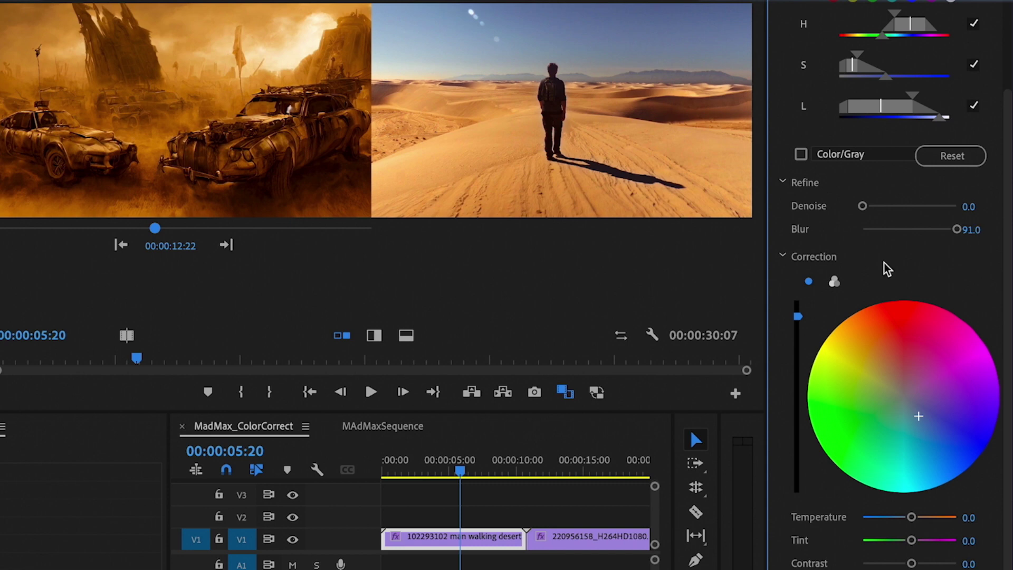
Play the graded sequence back from 00:00:00:00
{"action": "left_click", "coordinate": [389, 473]}
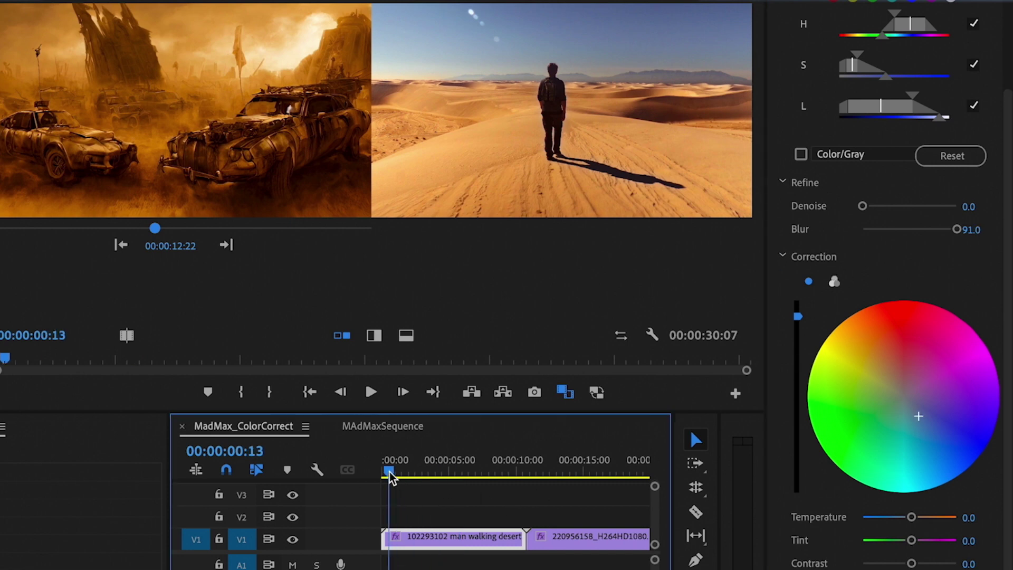
{"action": "left_click_drag", "start_coordinate": [390, 473], "coordinate": [369, 471]}
{"action": "key", "text": "space"}
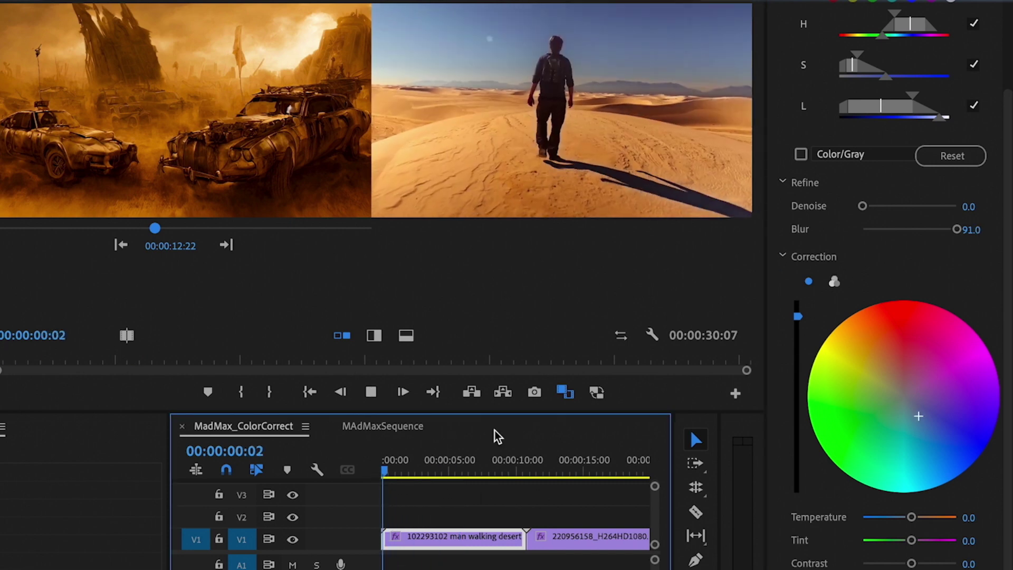